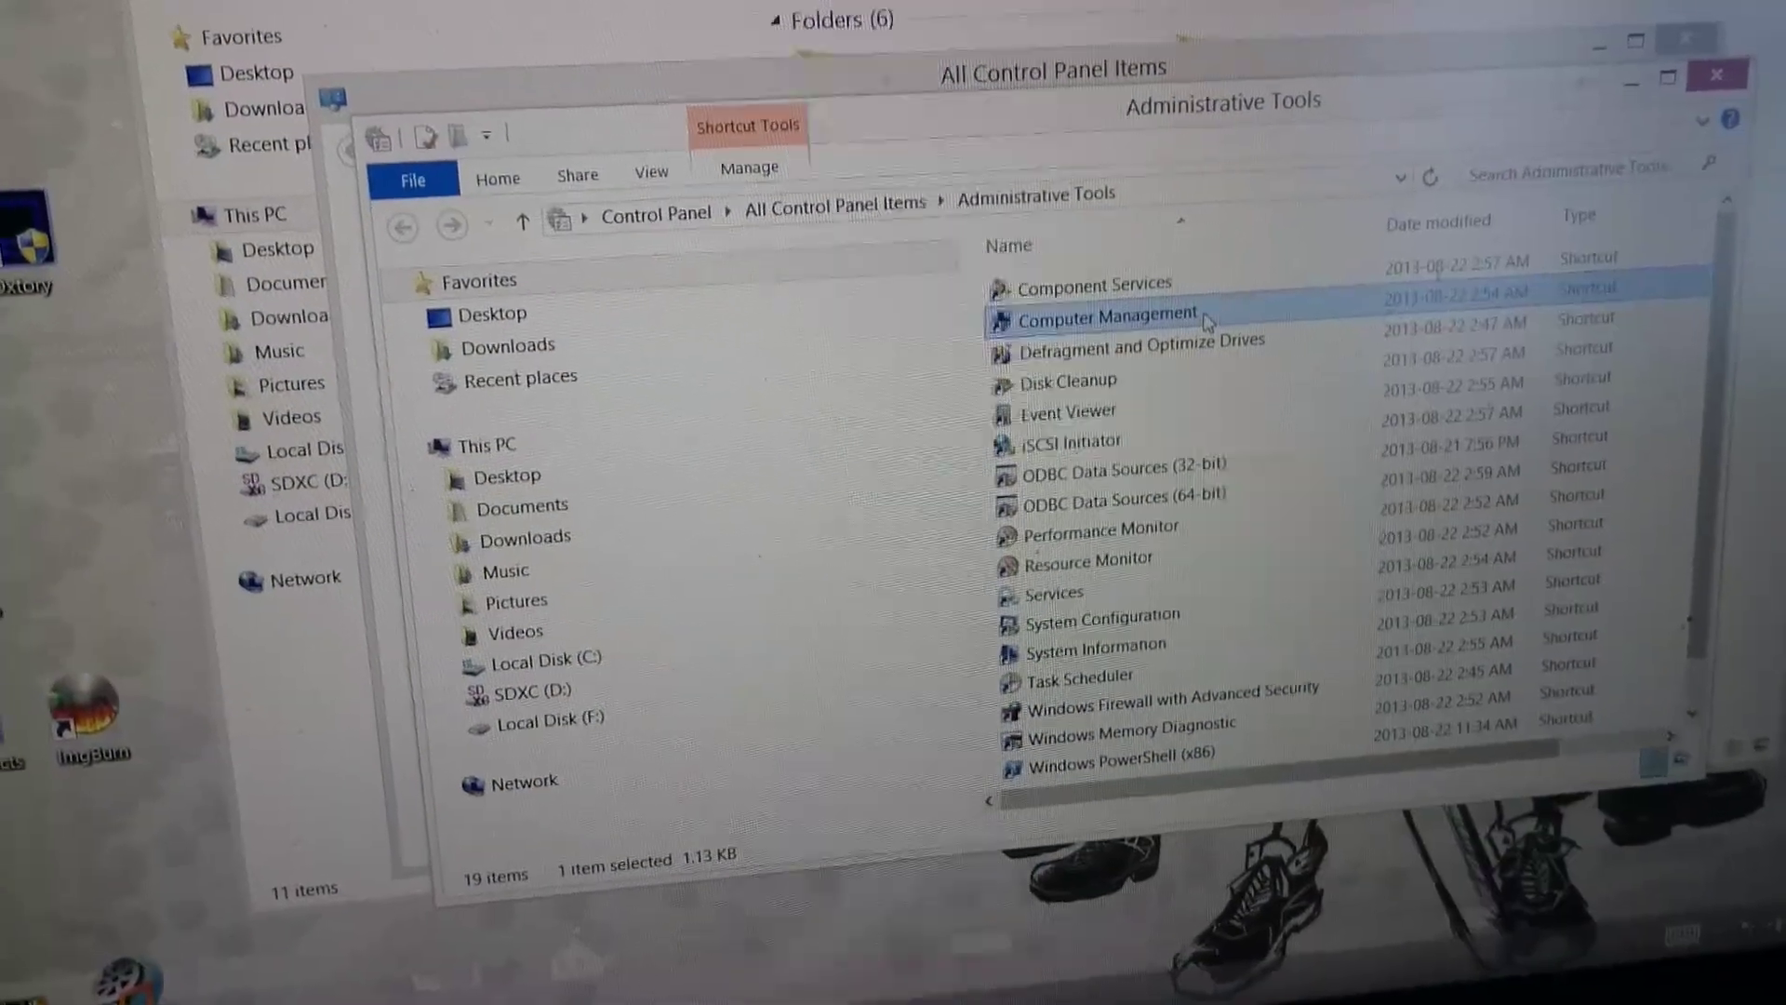
# Open Computer Management's Storage > Disk Management to view the 59.75 GB removable card
pyautogui.doubleClick(1099, 311)
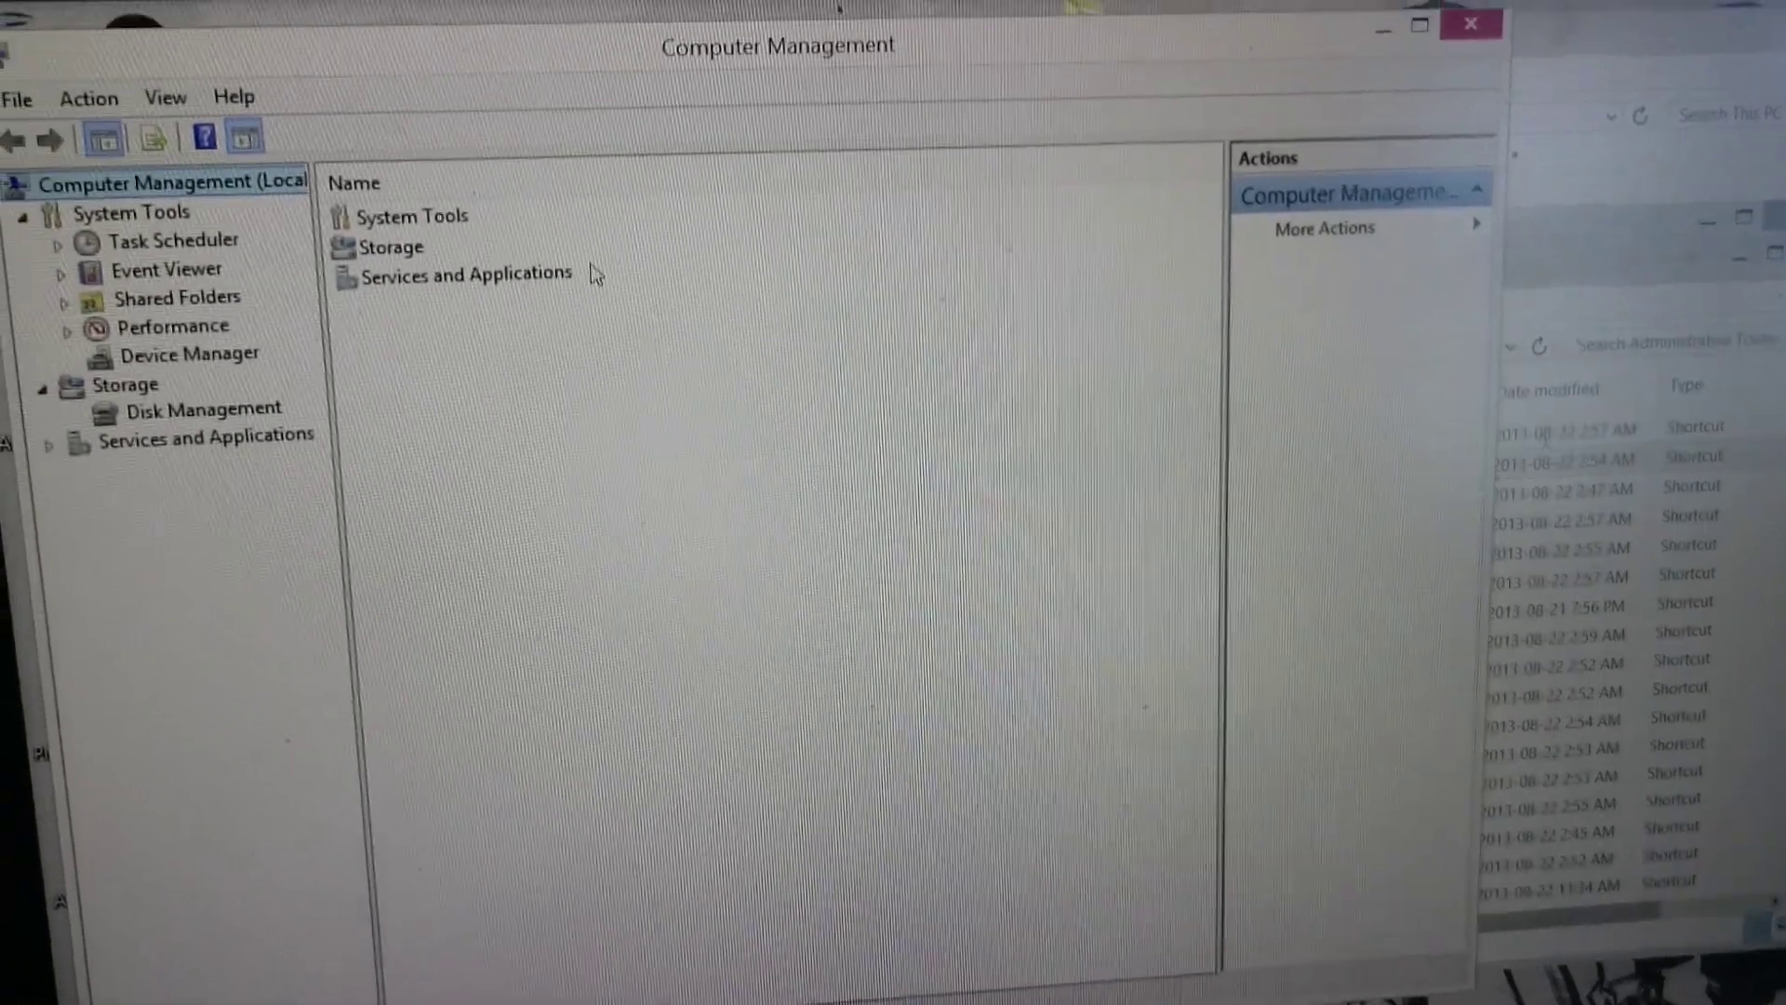
pyautogui.click(405, 257)
pyautogui.doubleClick(409, 258)
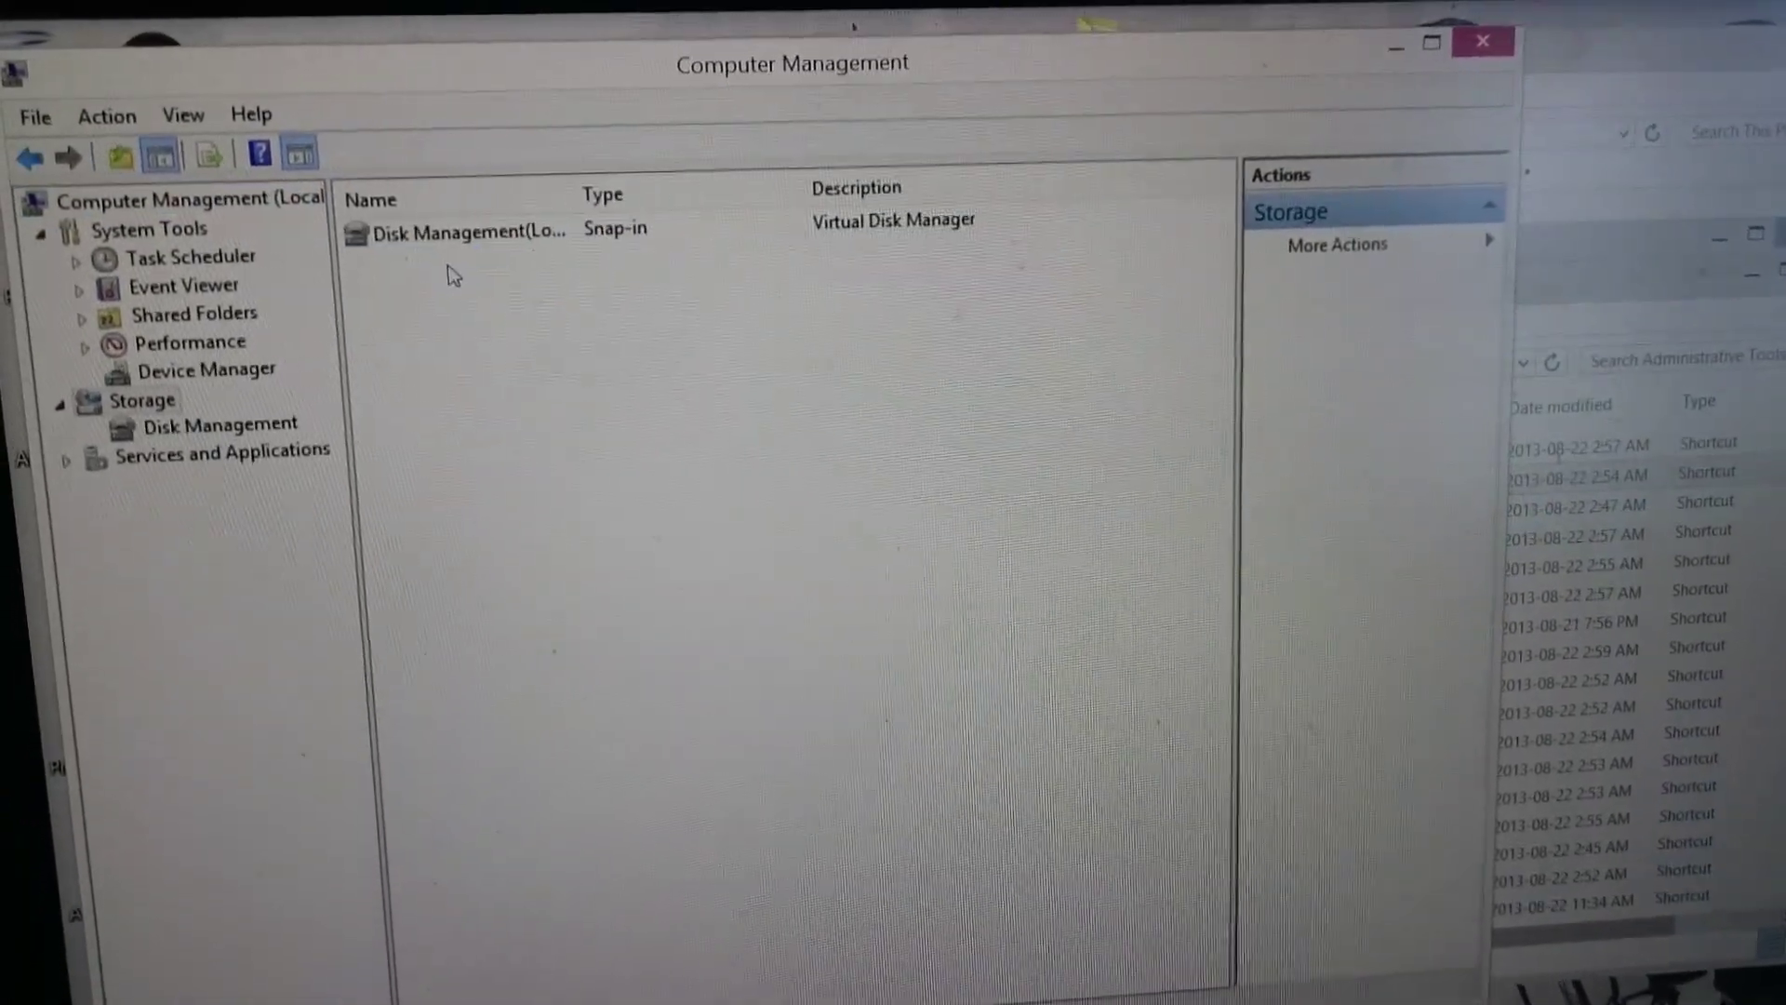
pyautogui.doubleClick(449, 248)
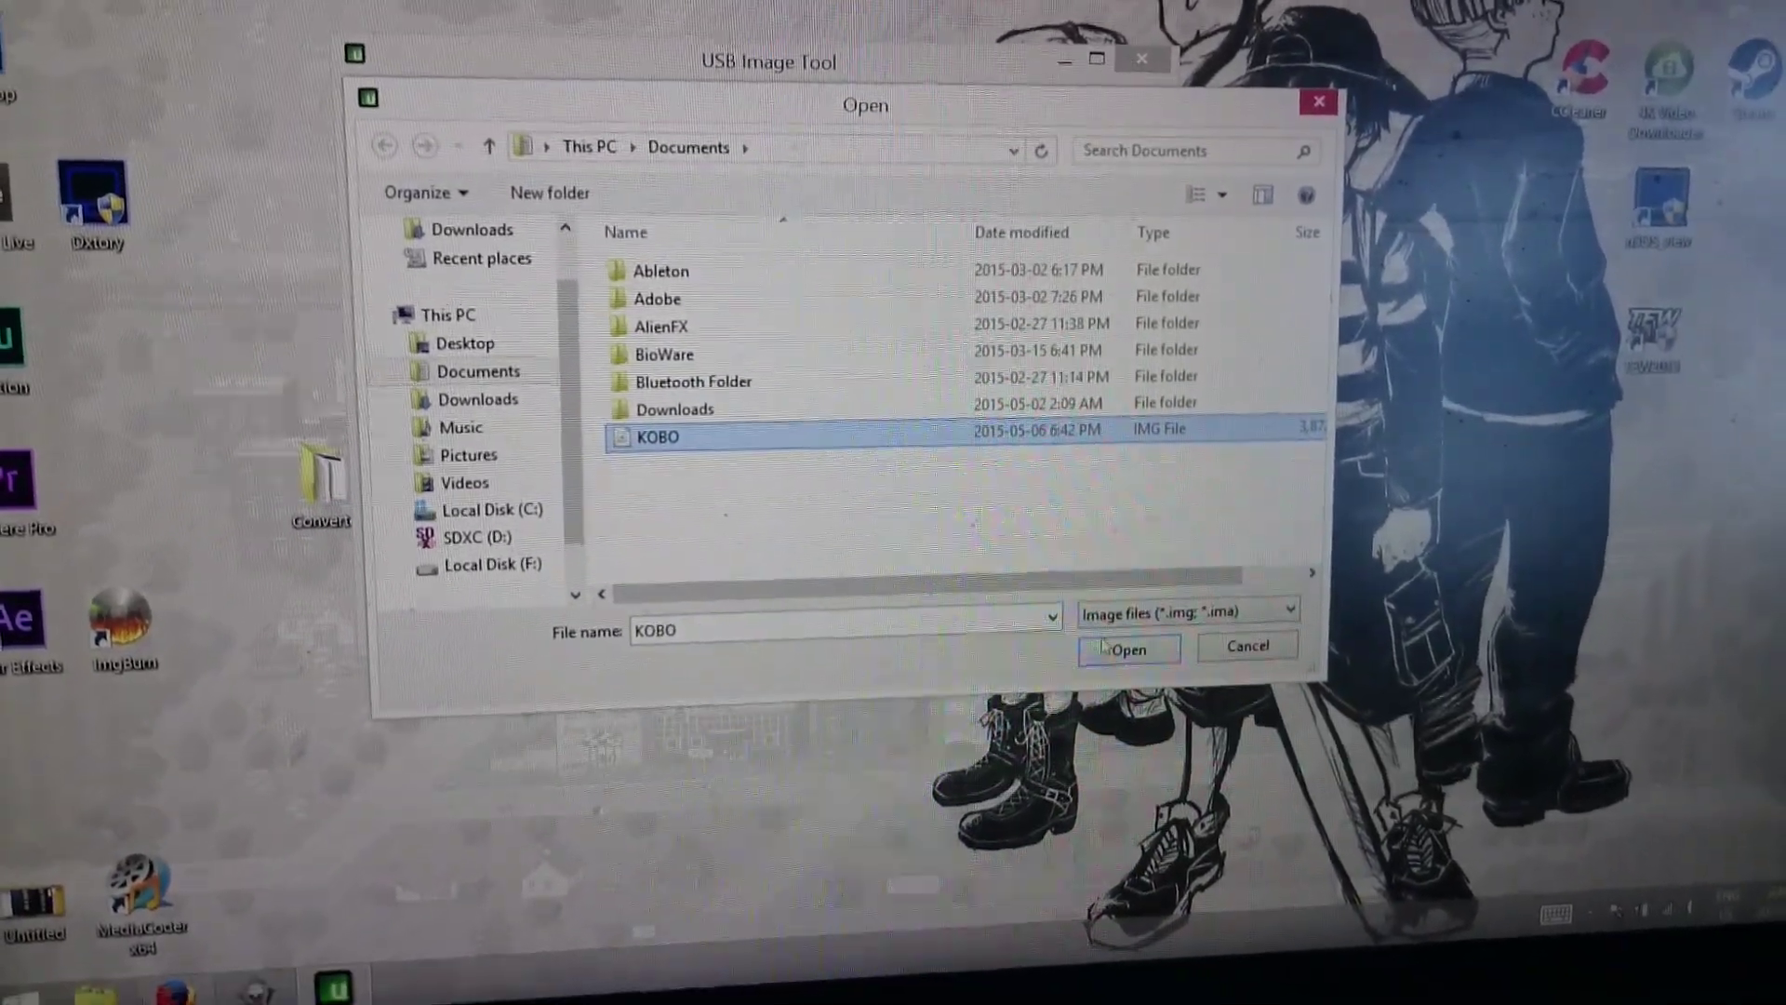
# Load KOBO.img and confirm restoring it onto the SDXC card
pyautogui.click(1127, 644)
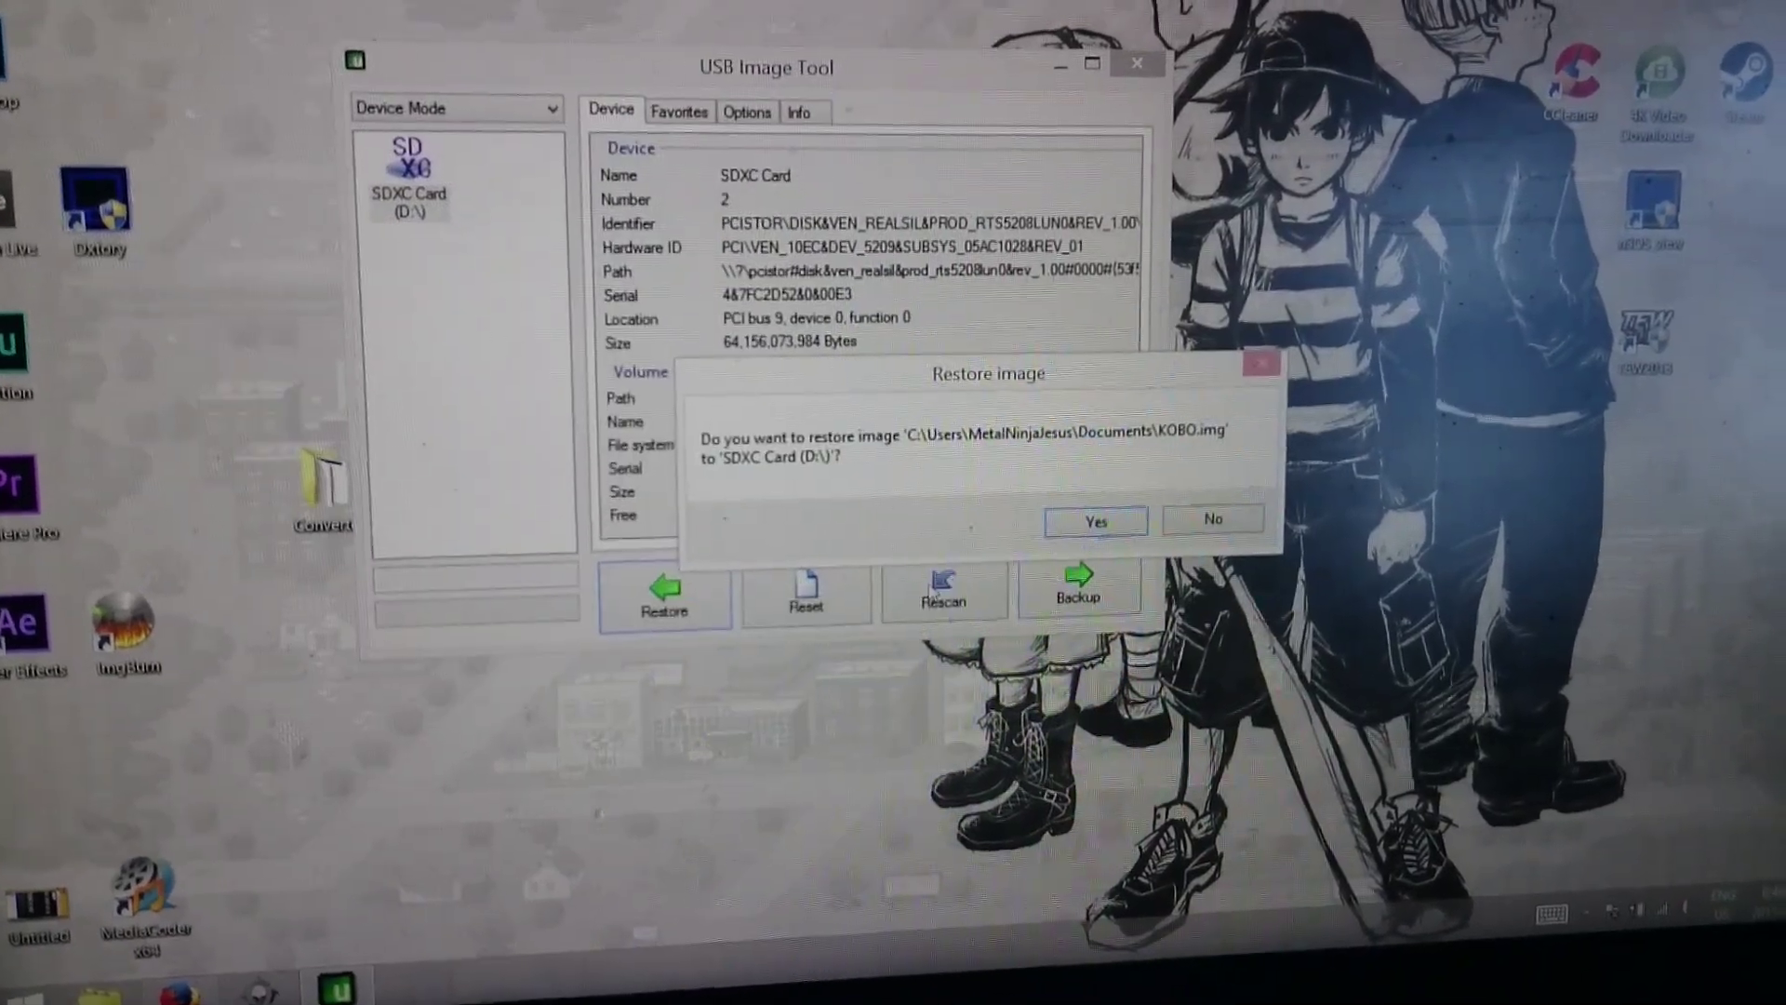
pyautogui.click(1098, 527)
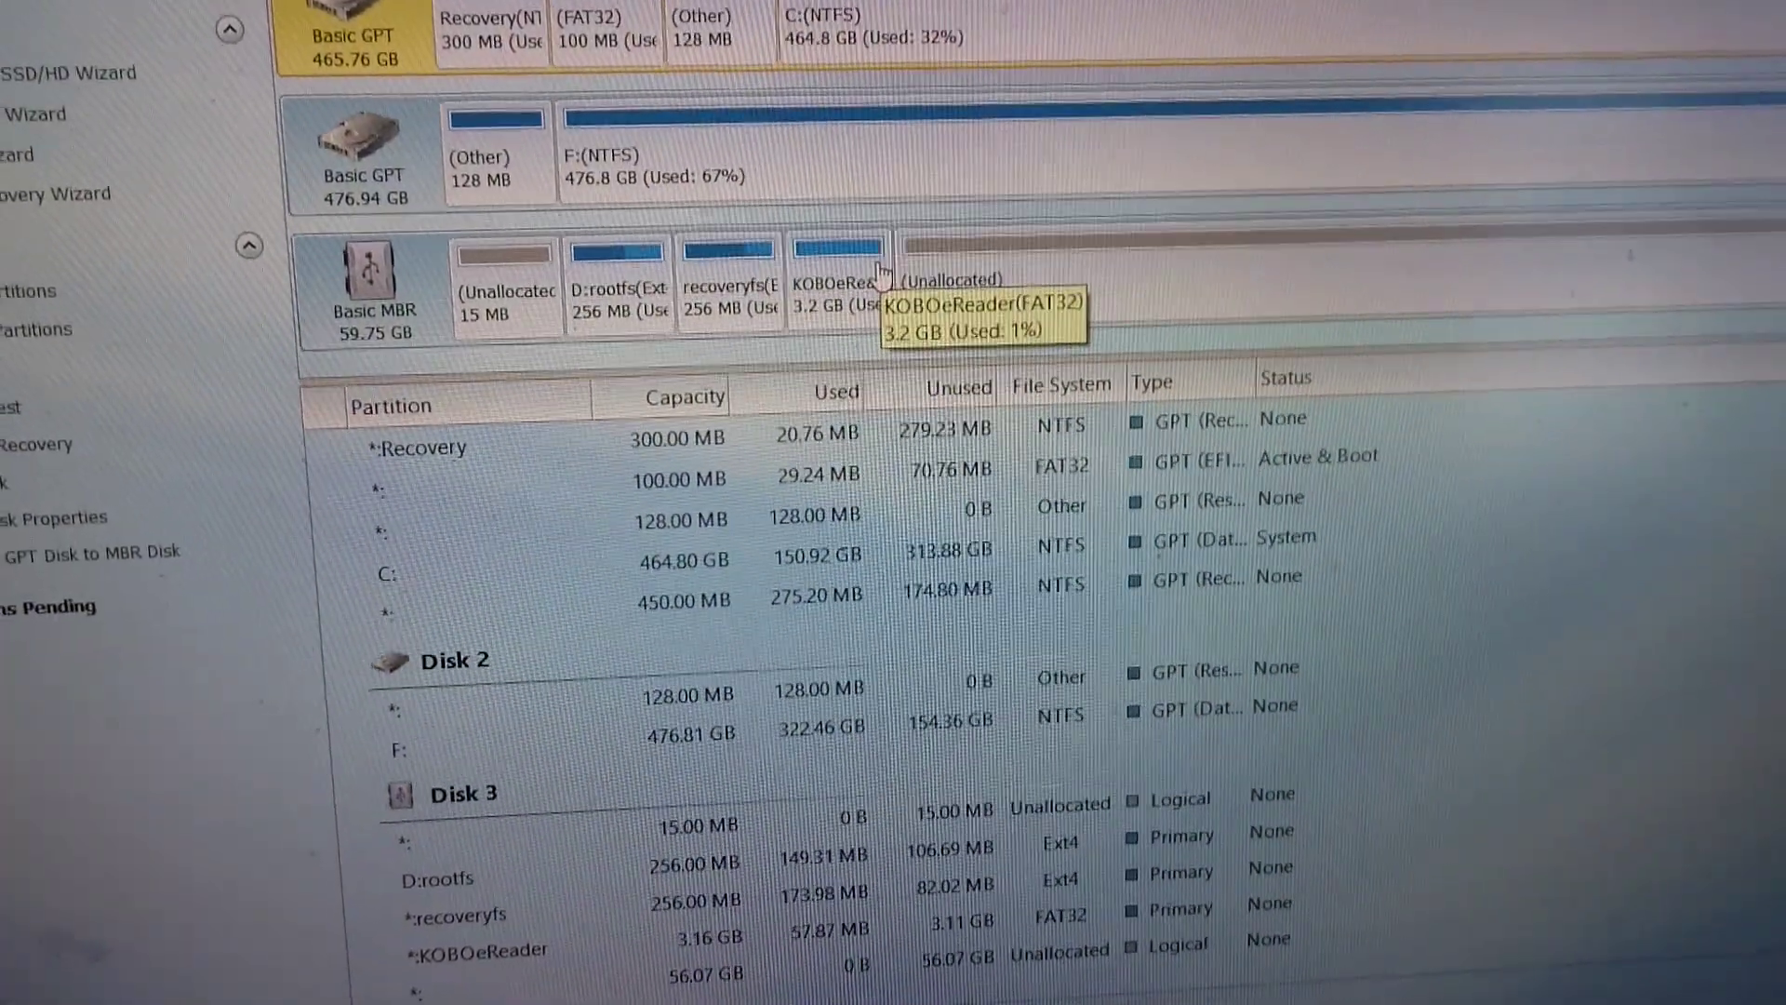
# Extend KOBOeReader over all unallocated space to 59.2 GB and apply the change
pyautogui.rightClick(879, 279)
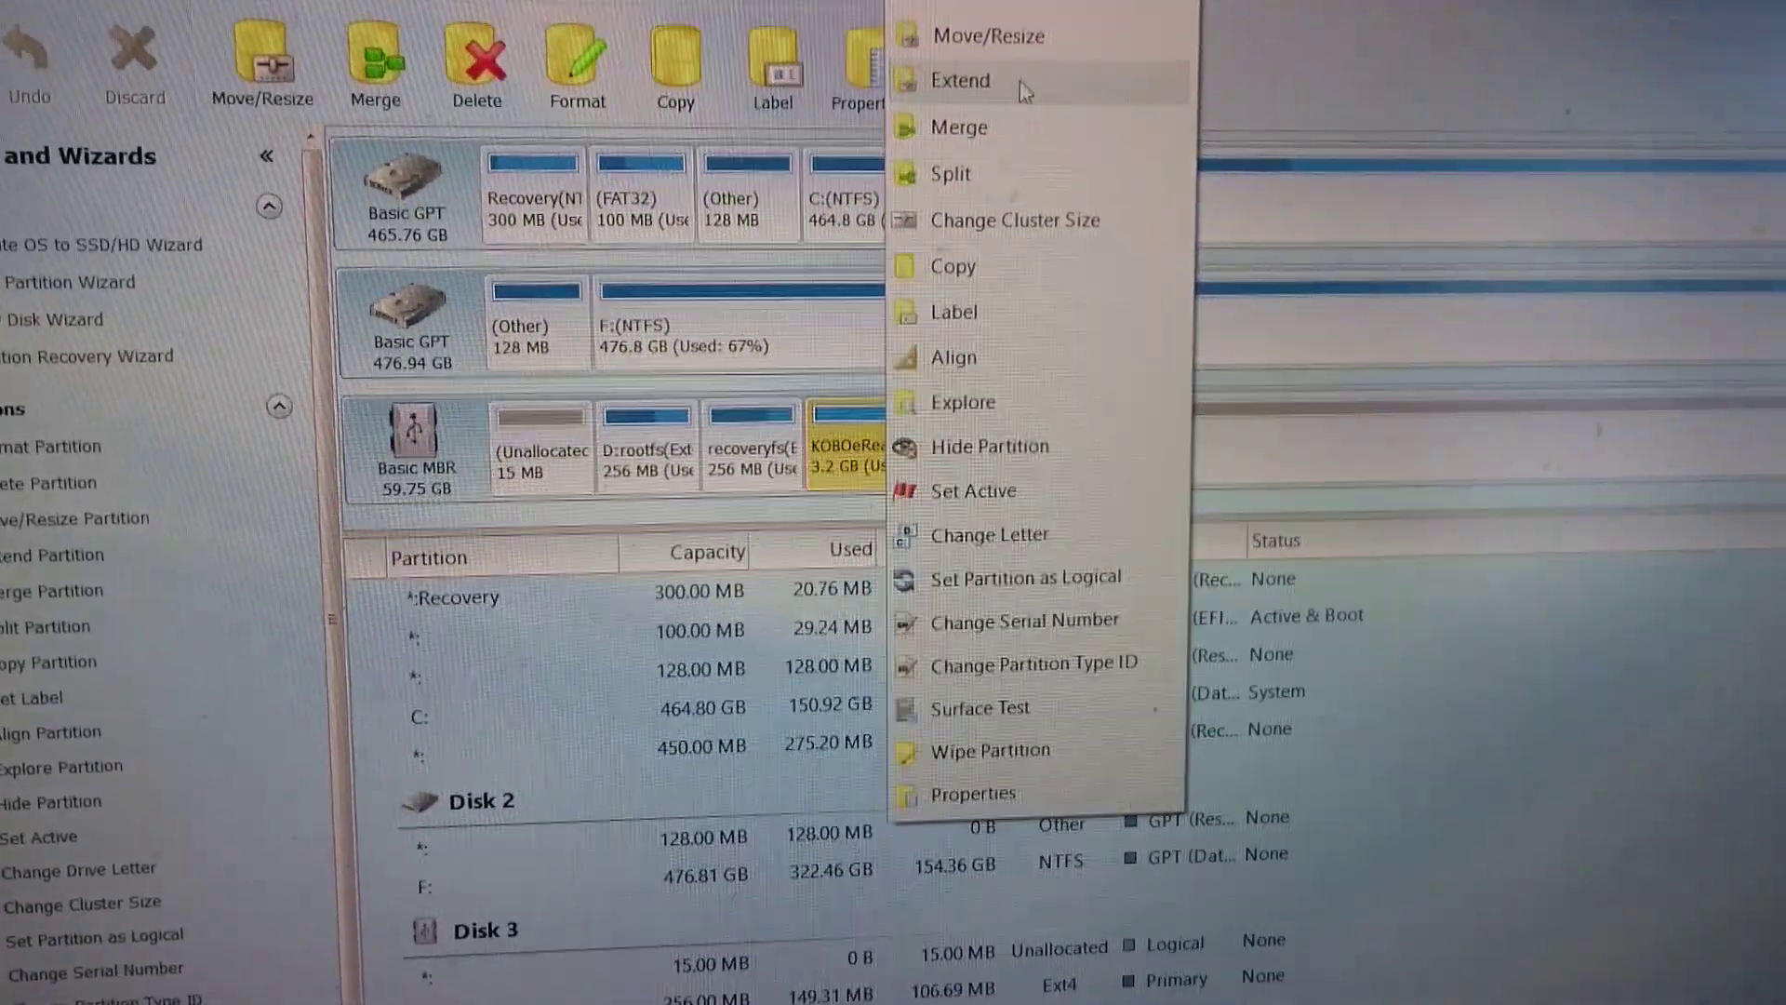
pyautogui.click(974, 88)
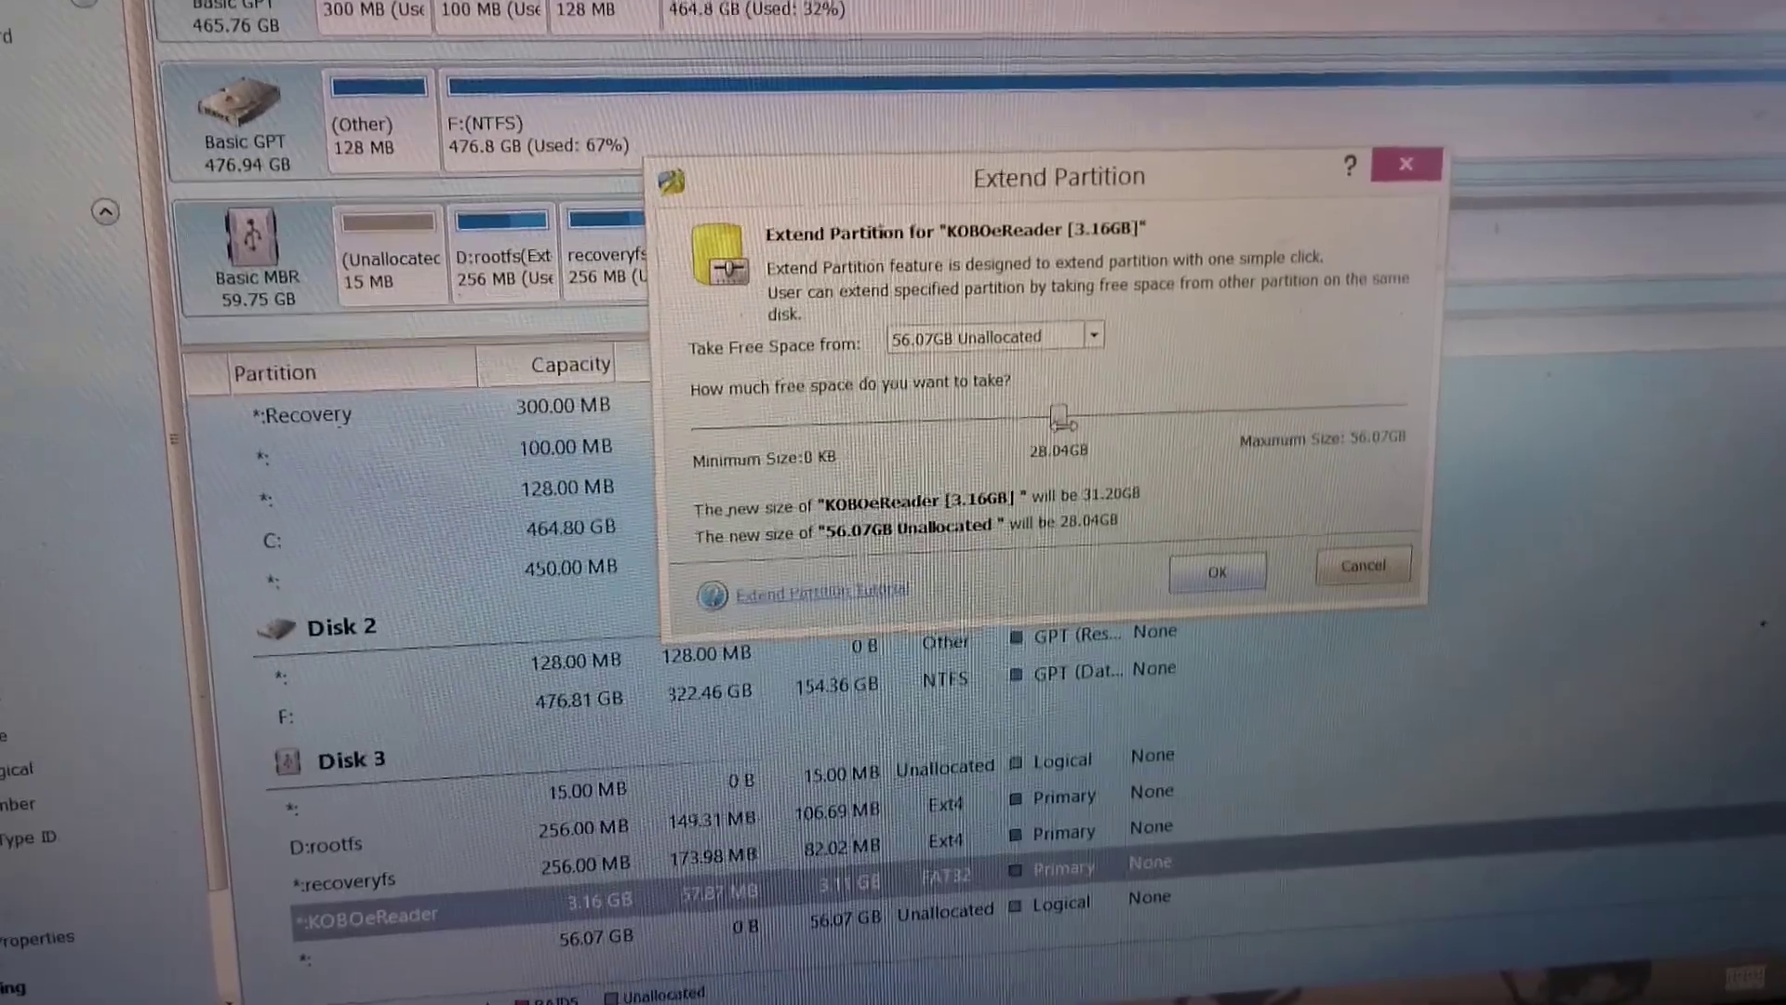
pyautogui.moveTo(1135, 439); pyautogui.dragTo(1404, 403)
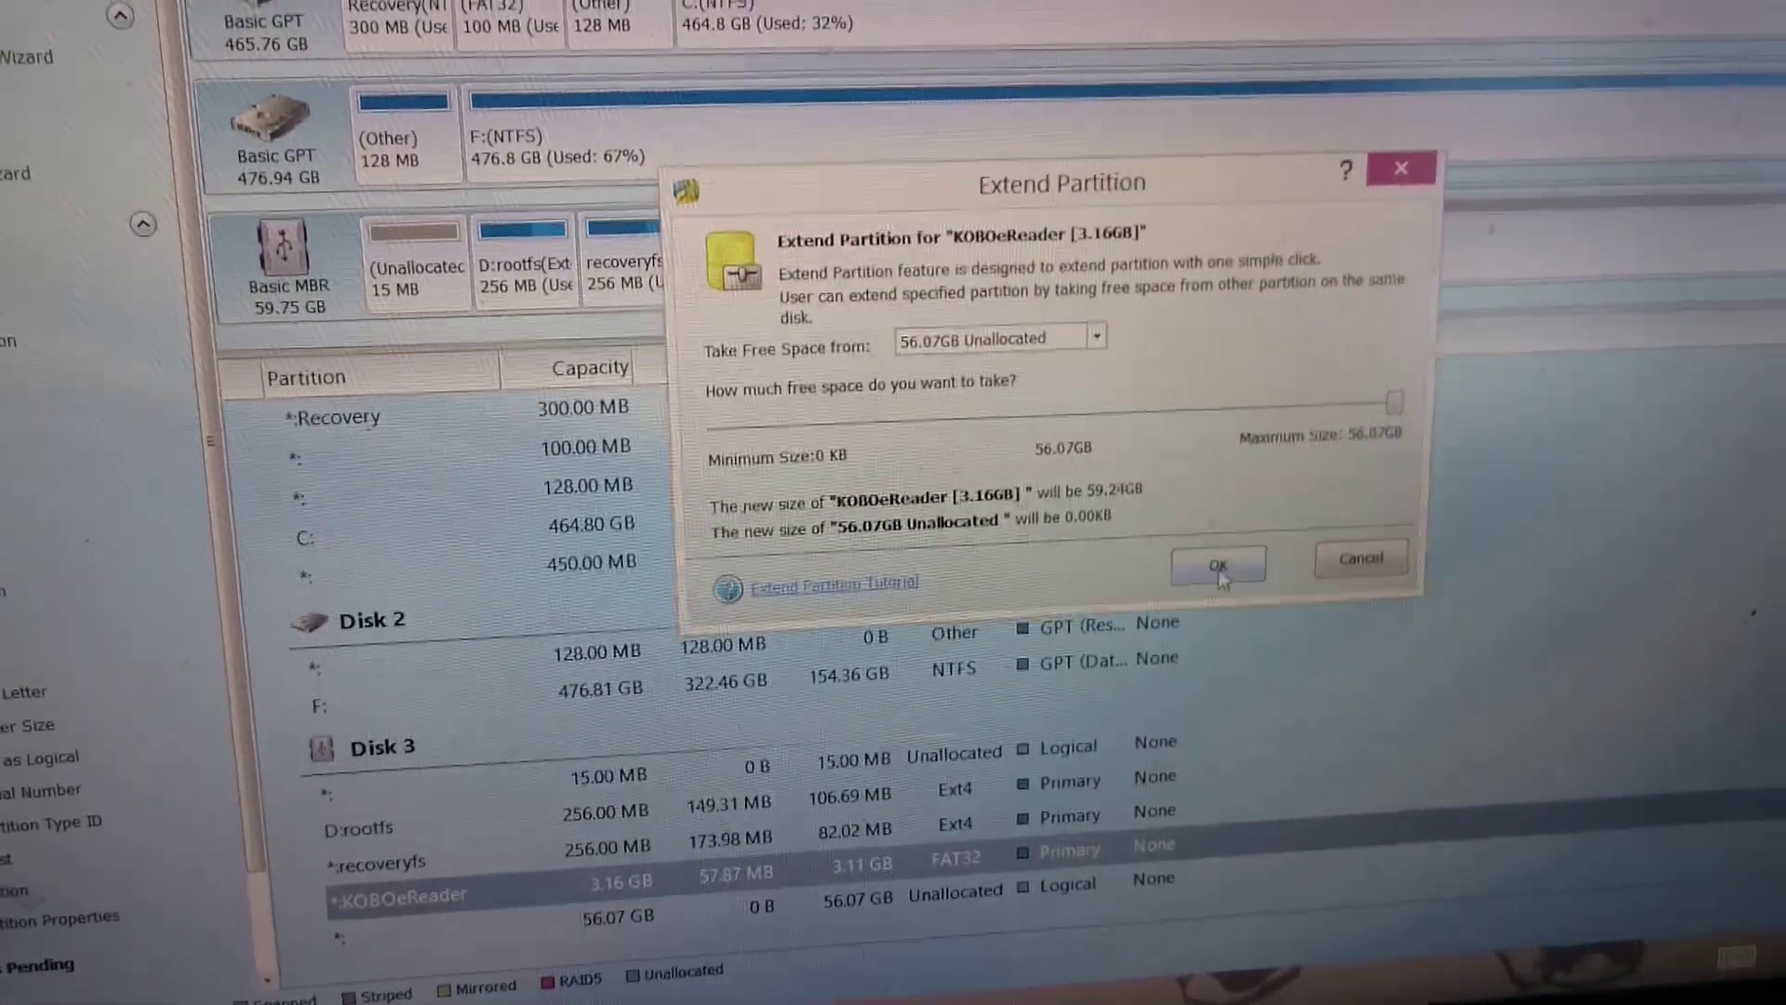
pyautogui.click(1123, 415)
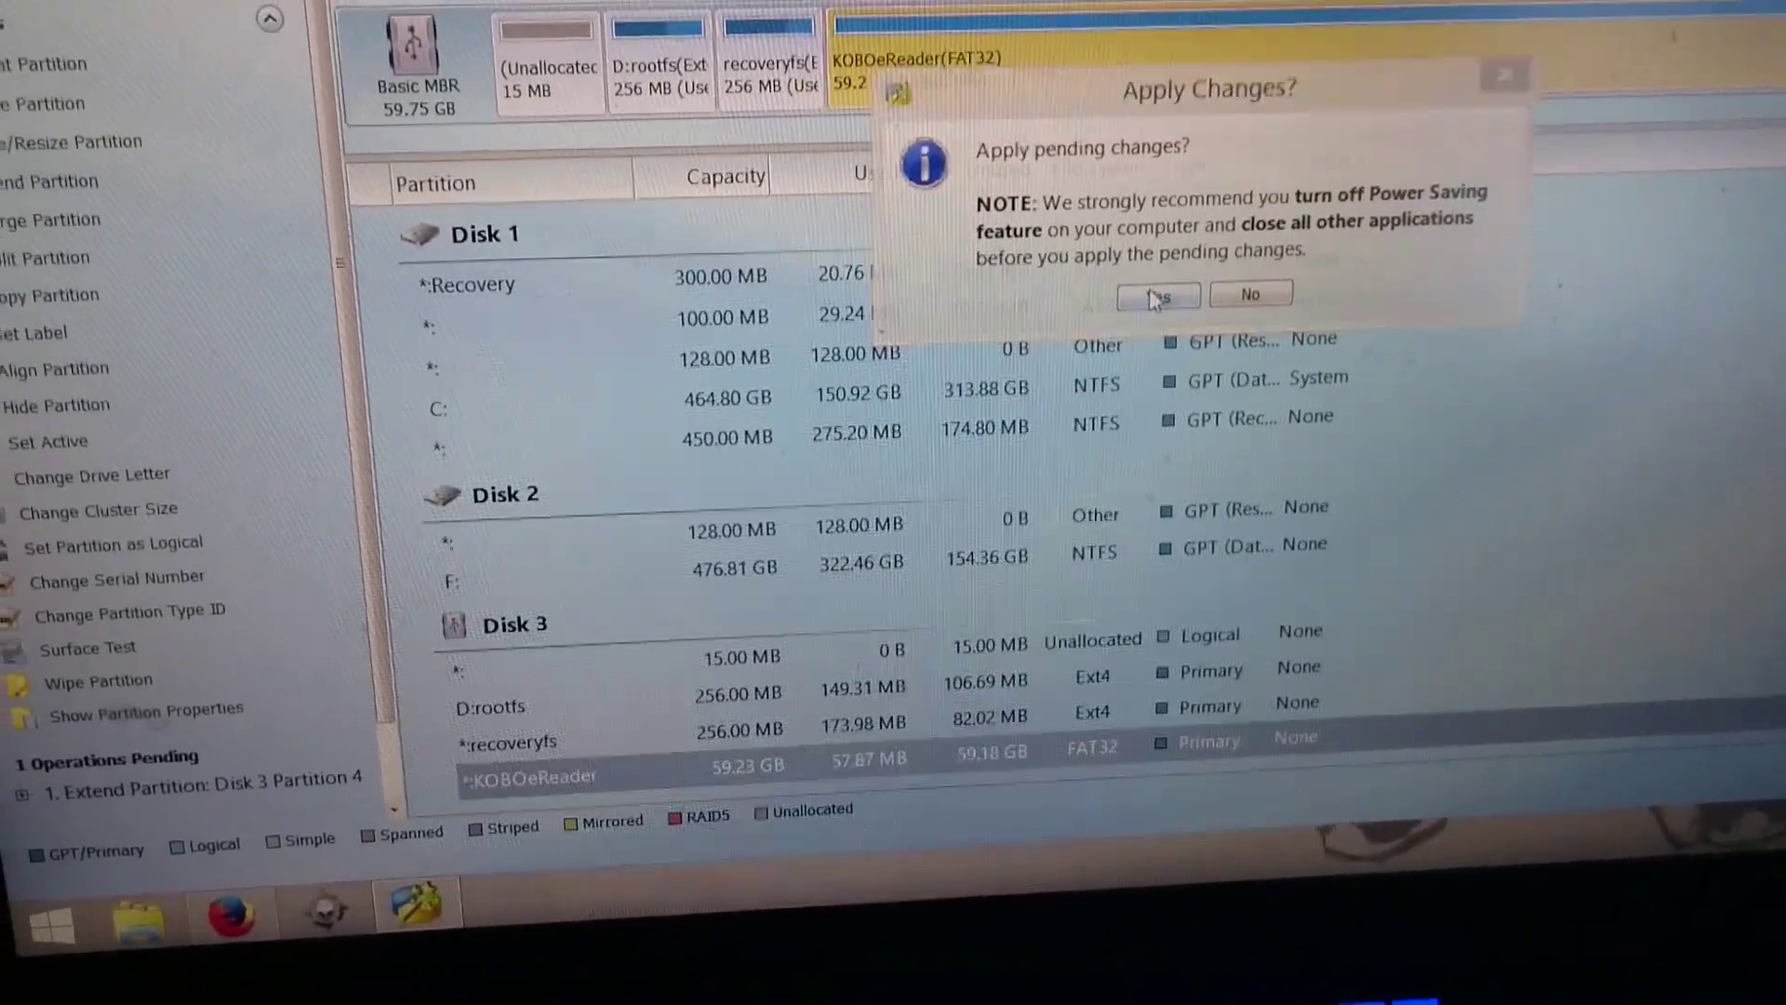
pyautogui.click(1157, 297)
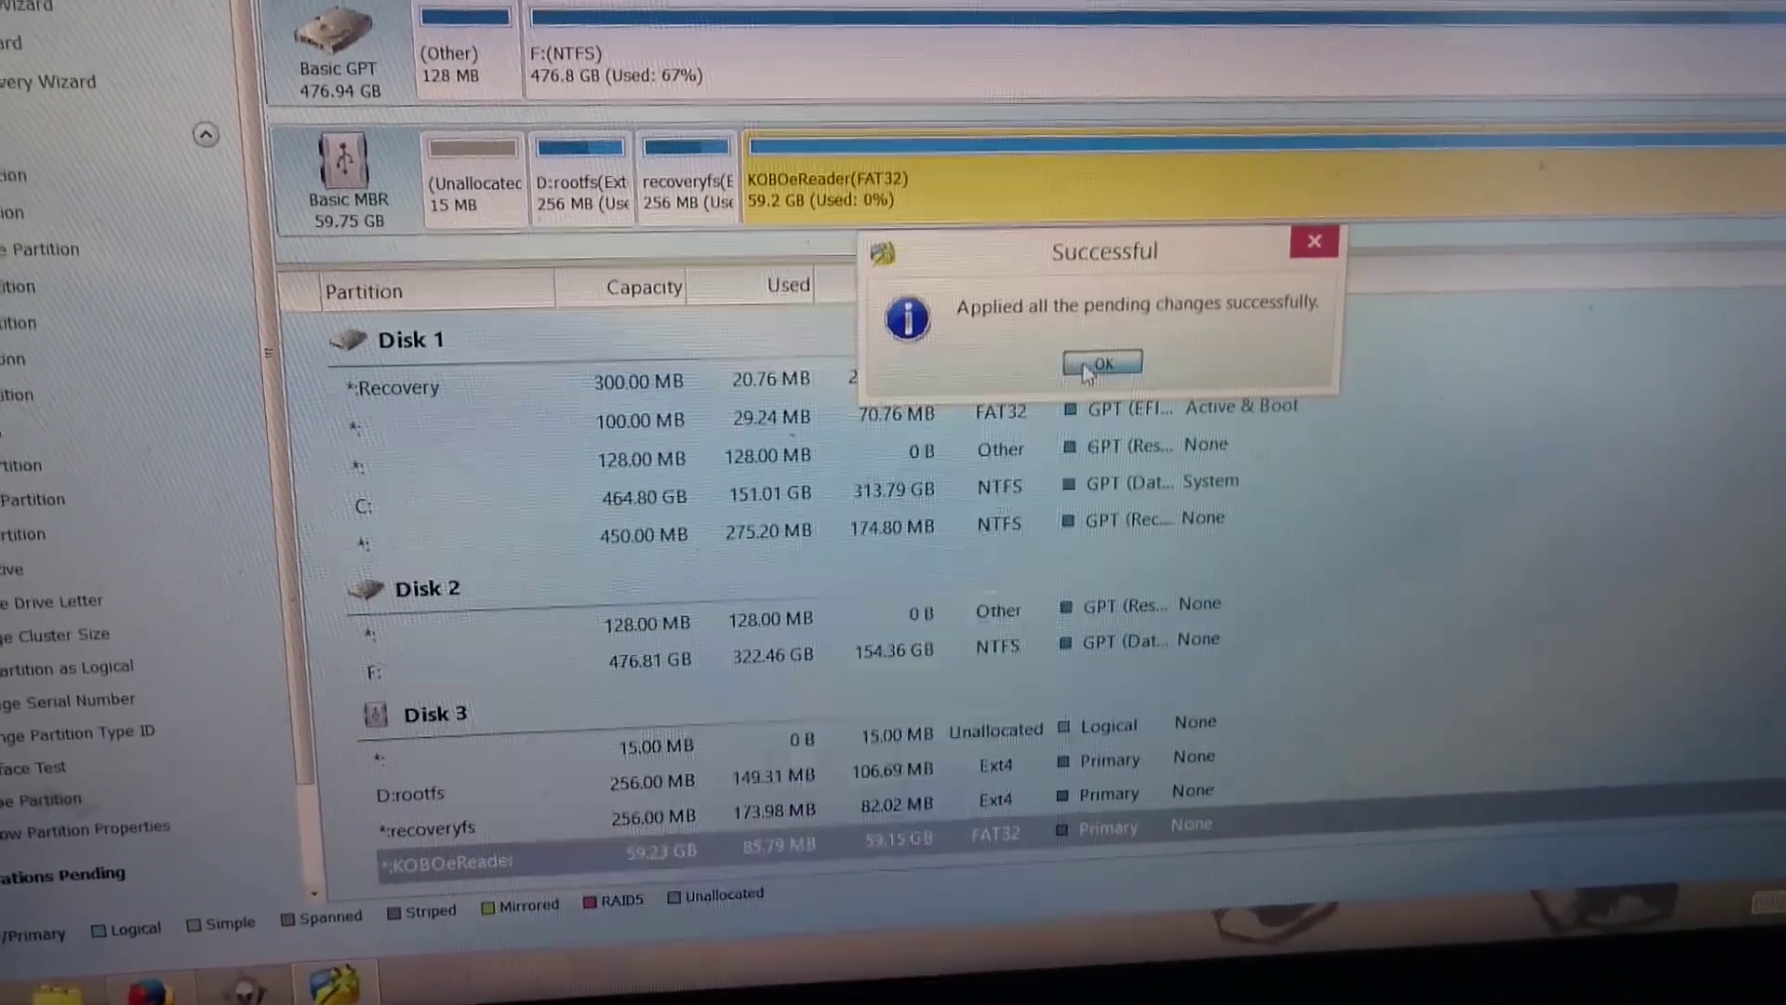
# Dismiss the resize success message once KOBOeReader shows 59.2 GB FAT32
pyautogui.click(1102, 365)
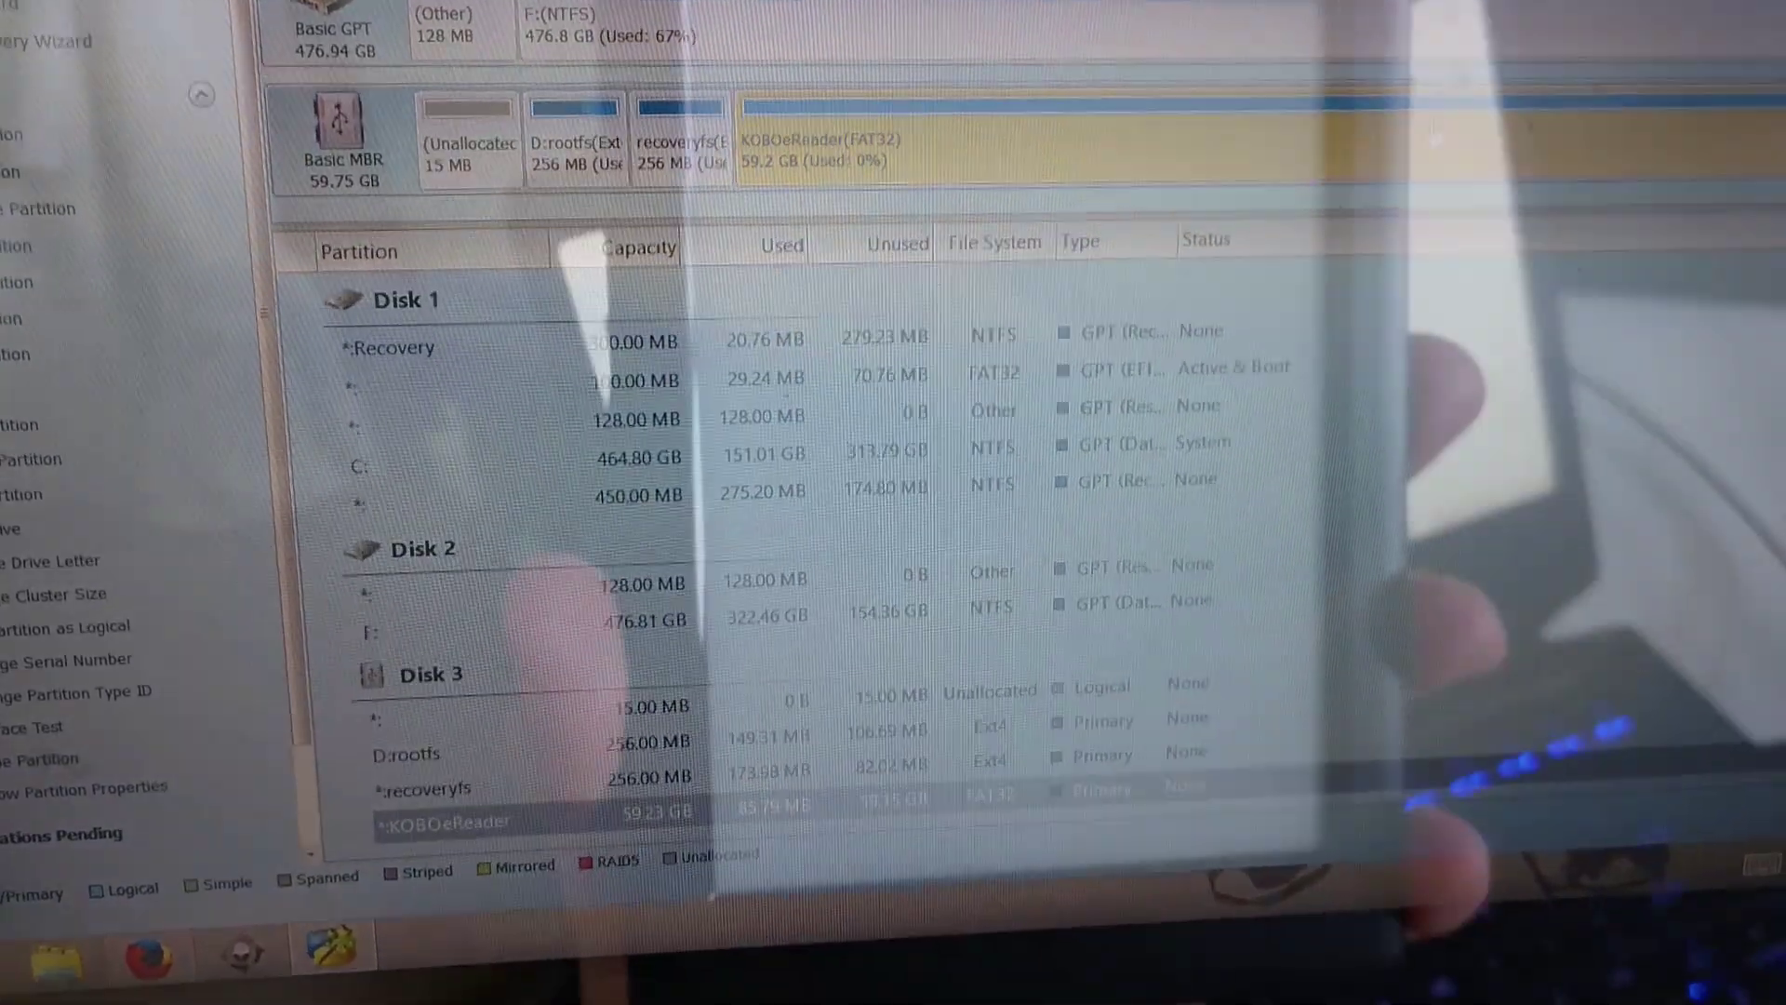